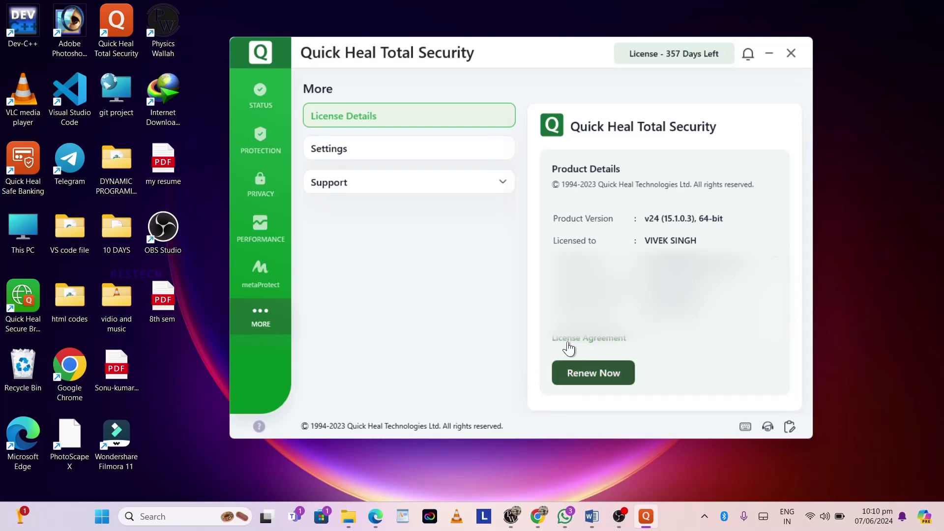
- Open the End User License Agreement from the license details, skim its text, and close it
click(569, 339)
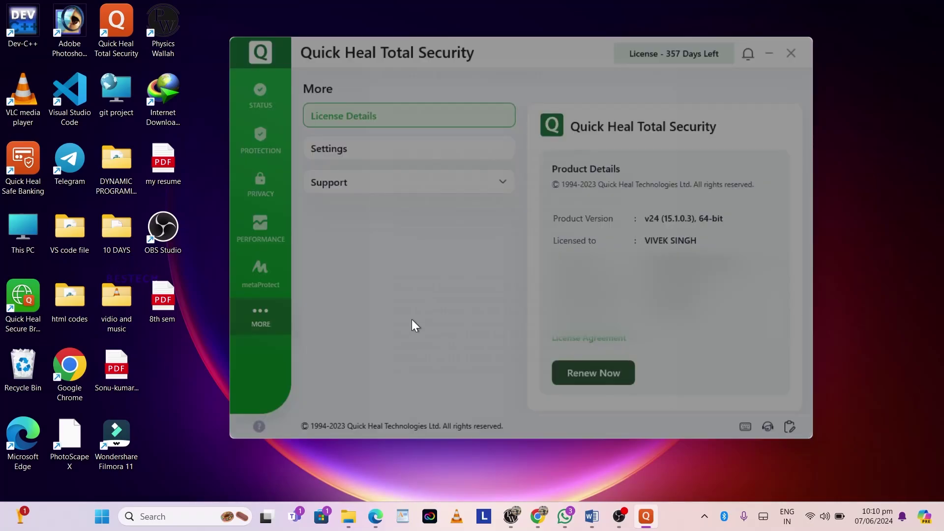
scroll(525, 285, down, 5)
scroll(525, 284, down, 20)
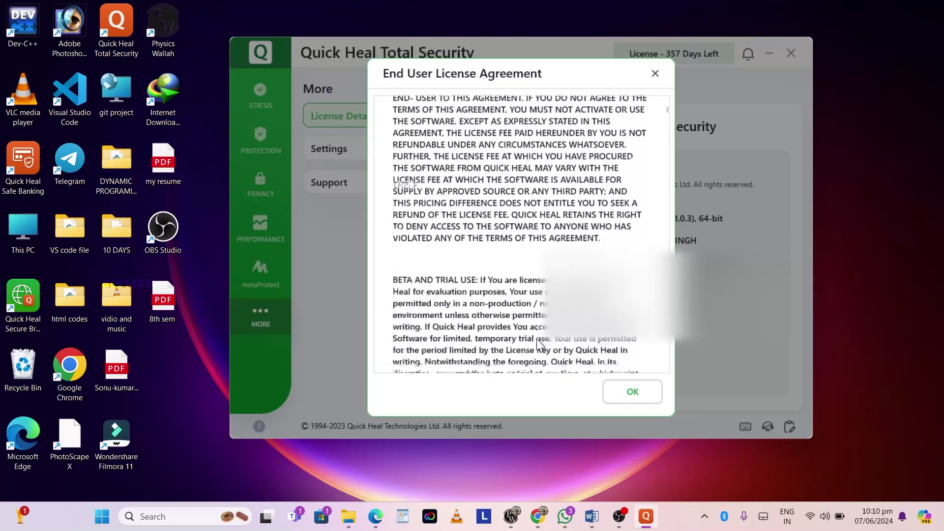
scroll(630, 341, down, 20)
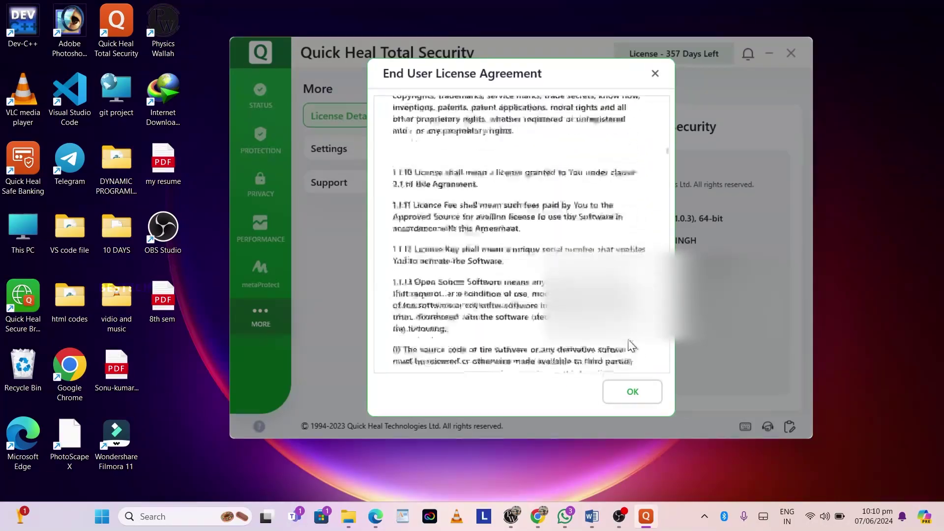
click(633, 393)
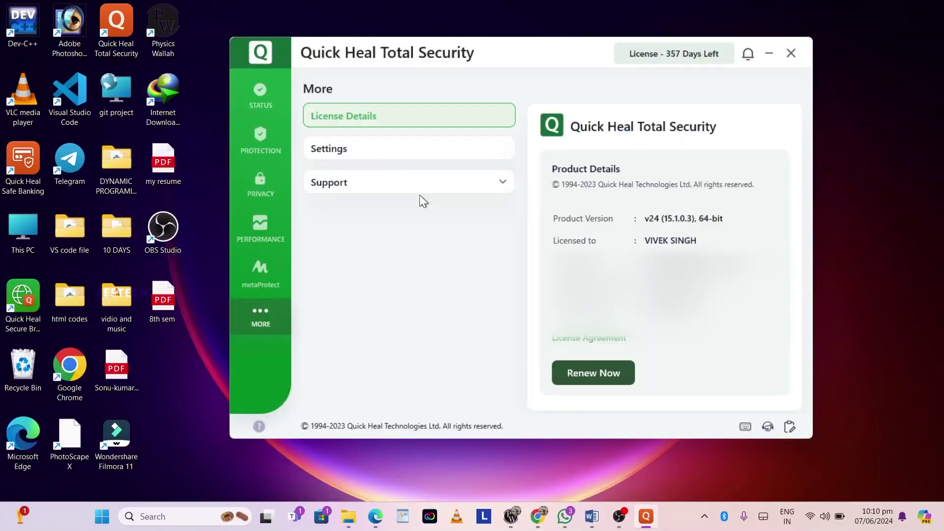
- View the quarantined files in Settings, browse for a file to add without choosing one, and return to Settings
click(345, 147)
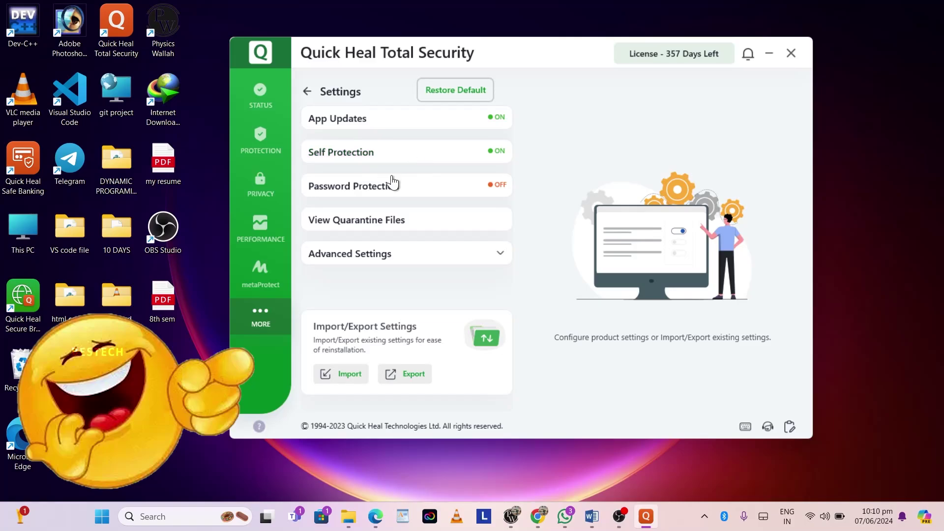
click(354, 220)
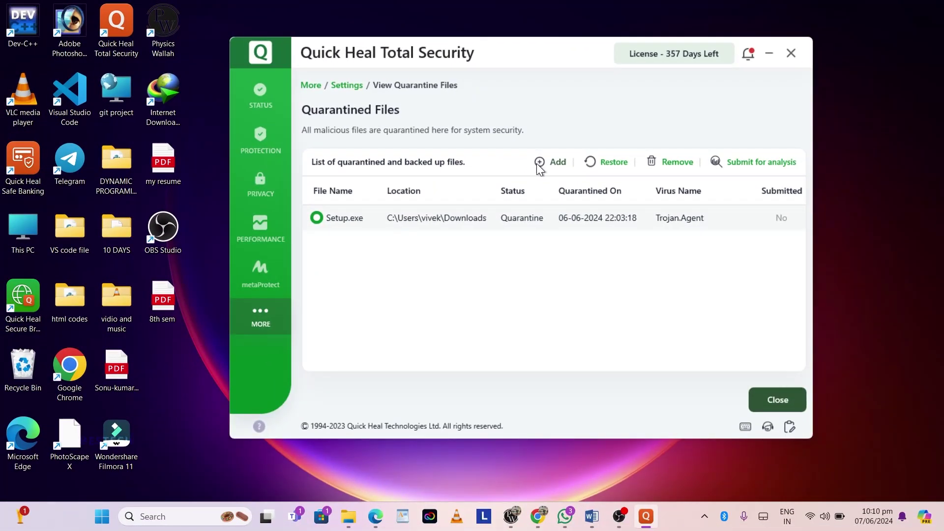
click(352, 238)
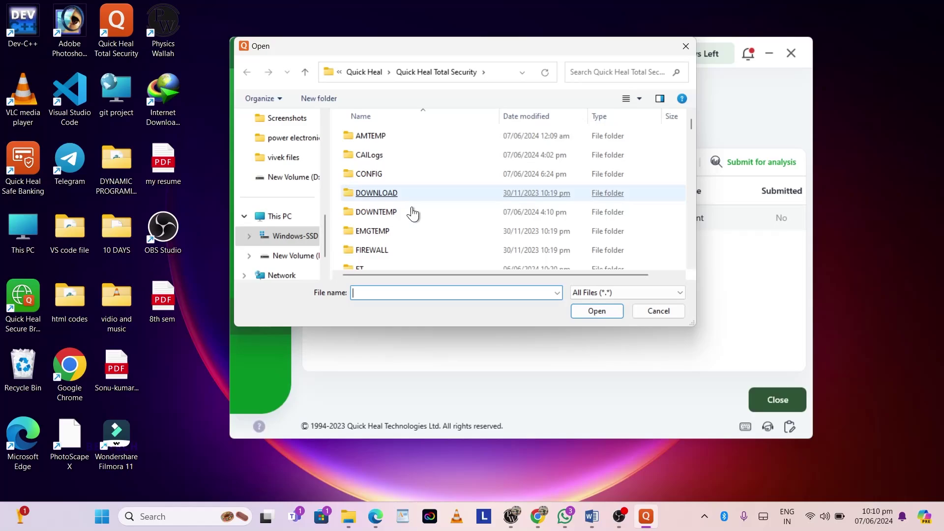
scroll(492, 213, down, 5)
scroll(478, 209, up, 5)
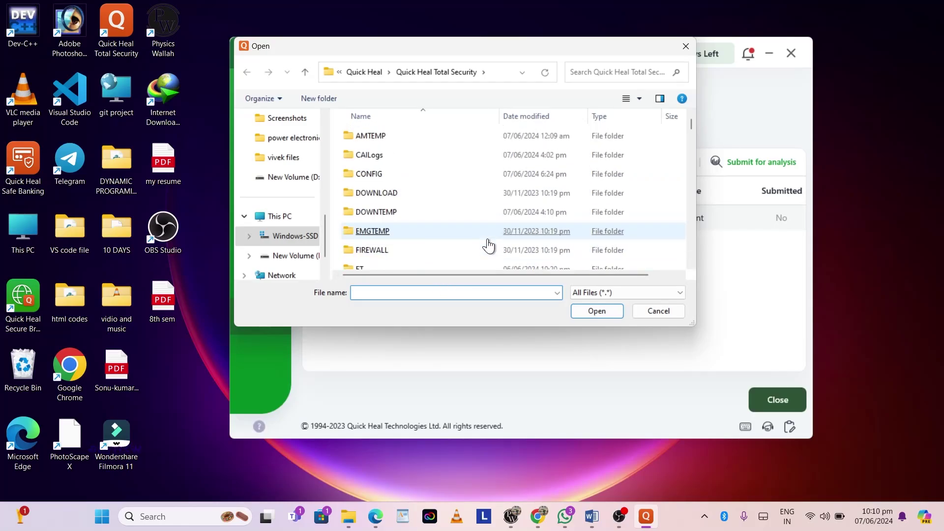
click(662, 309)
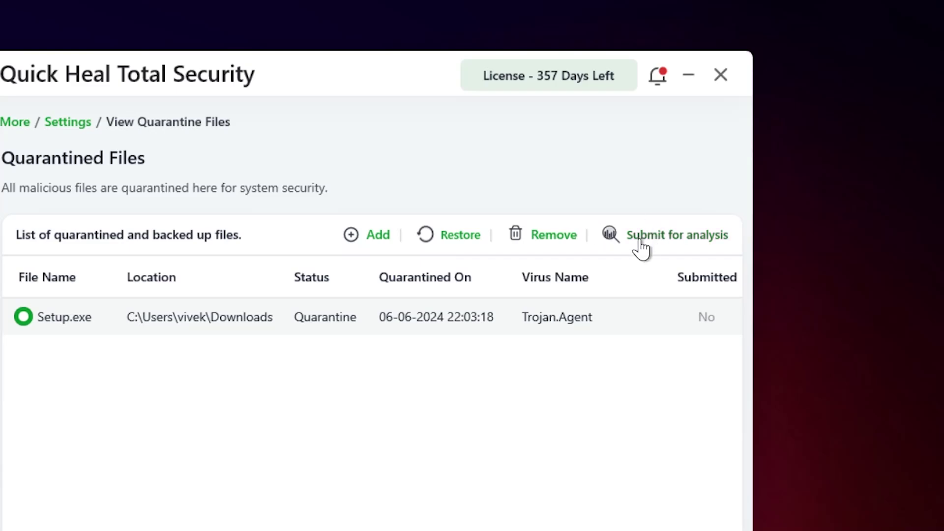
click(69, 122)
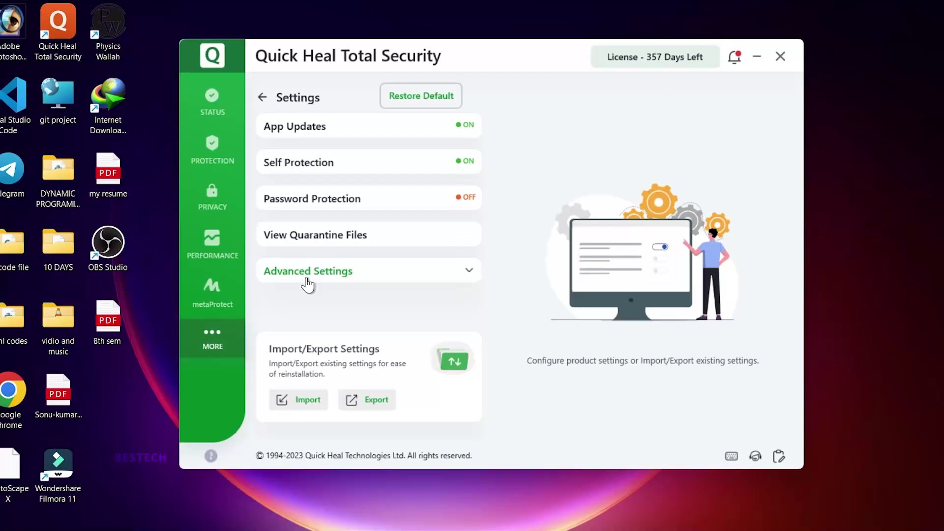
- Inspect the proxy options of Internet Settings under Advanced Settings and go back without saving
click(306, 277)
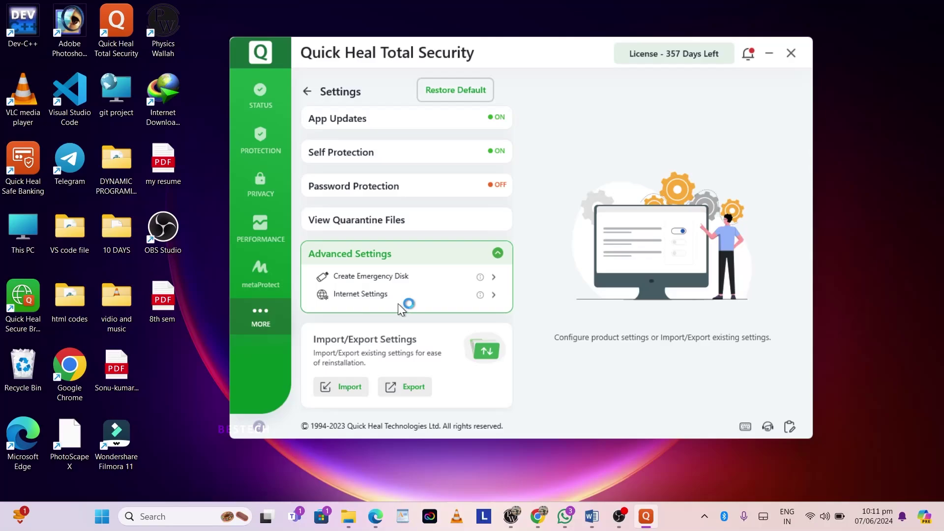
click(493, 296)
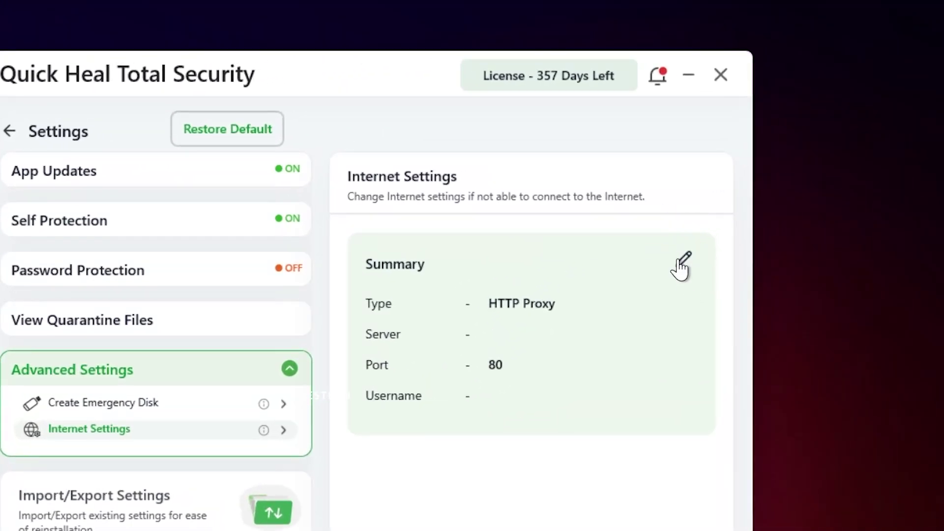
click(683, 264)
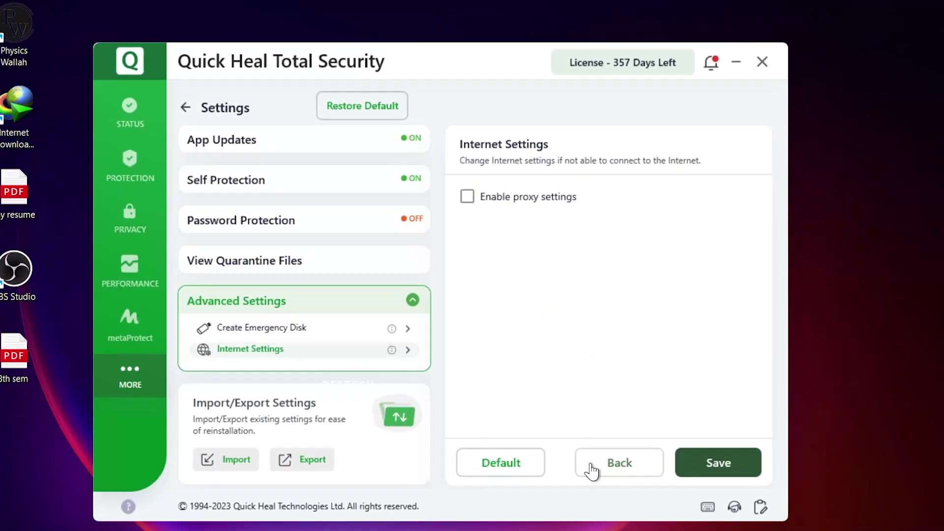
click(590, 465)
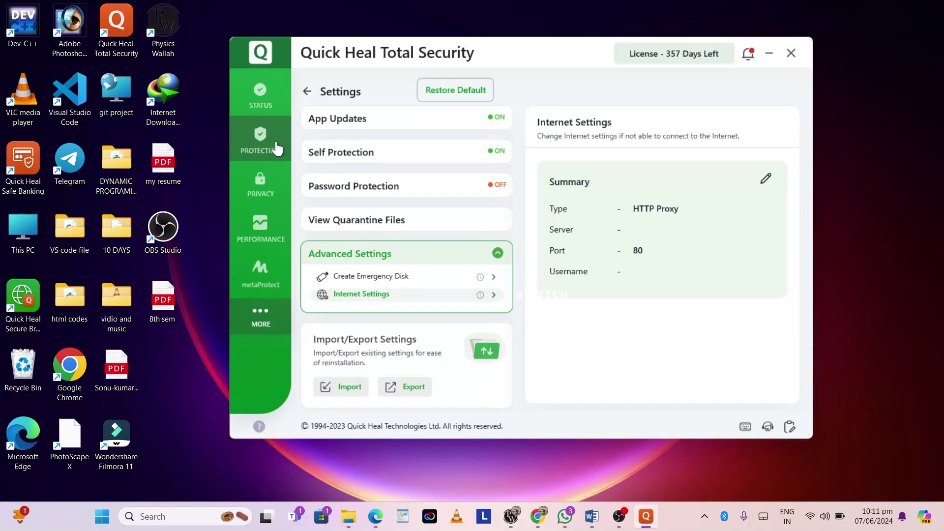
- Start a Quick Scan from All Scans in the Device Security section of Protection
click(277, 148)
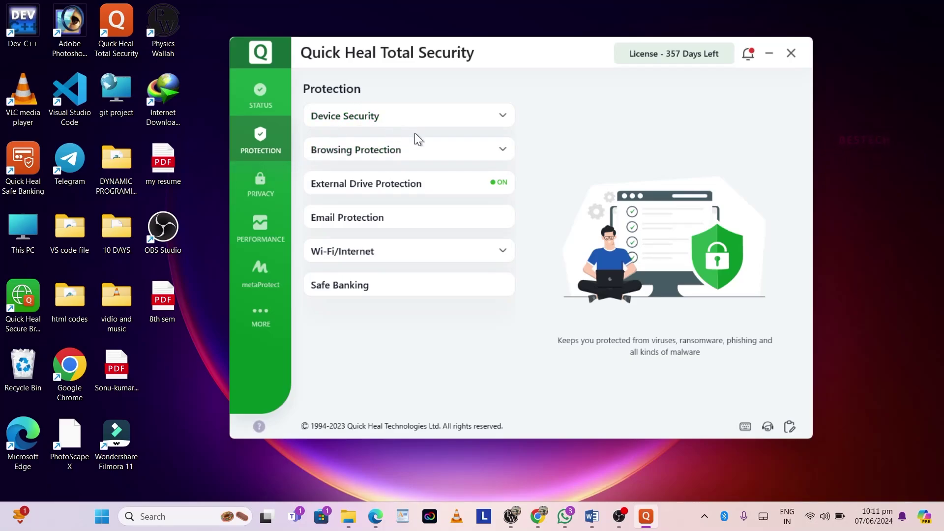
click(409, 117)
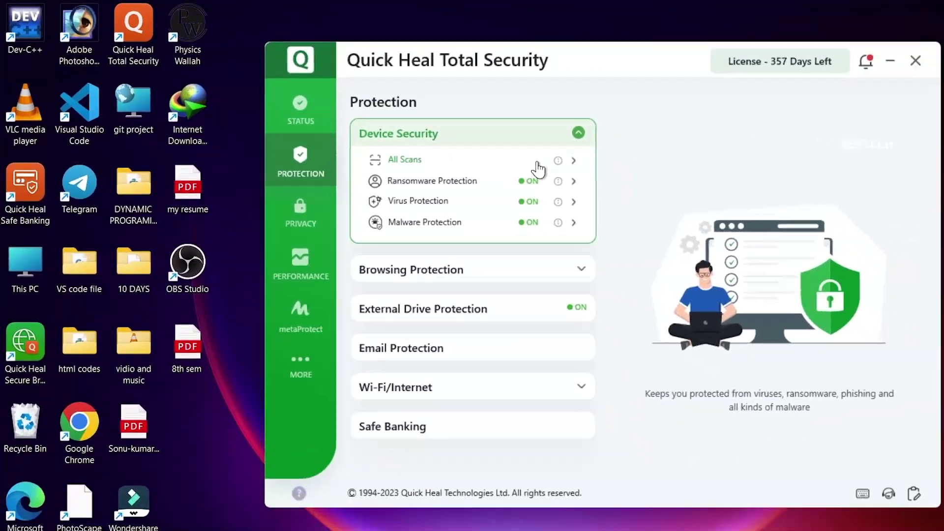
click(678, 209)
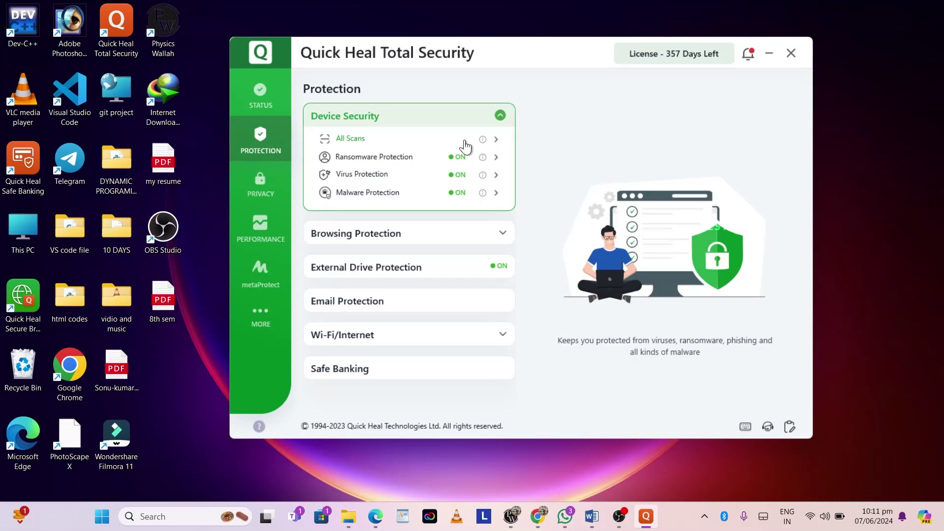
click(464, 142)
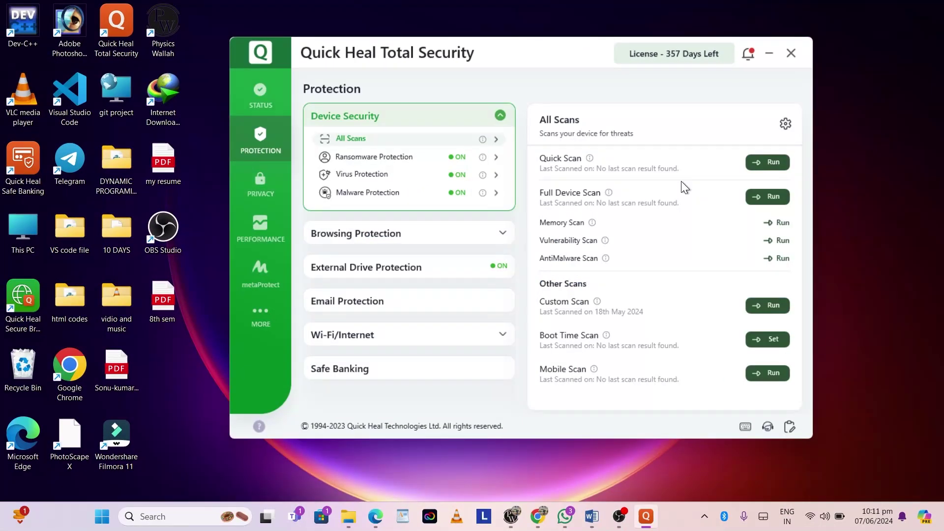
click(757, 164)
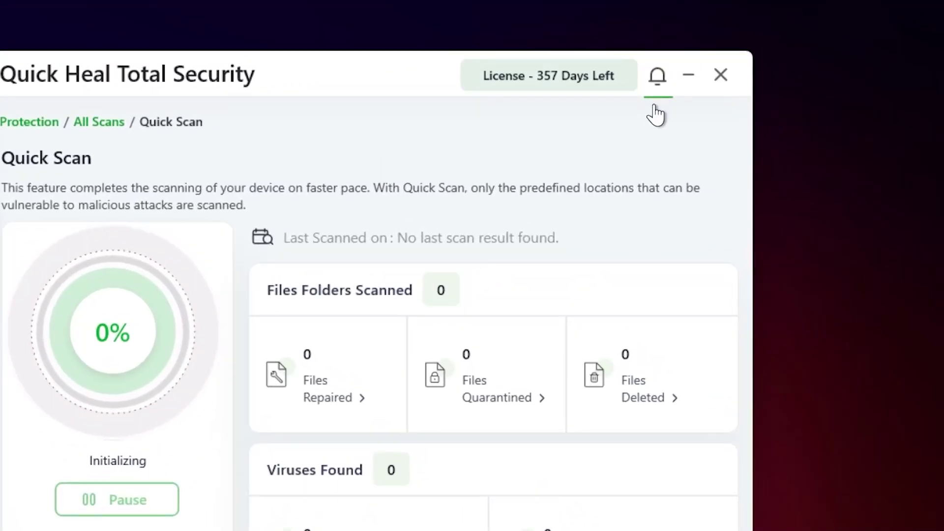
- Review the notifications across the All, Alerts, Actionable and Informative categories, and close the list
click(748, 55)
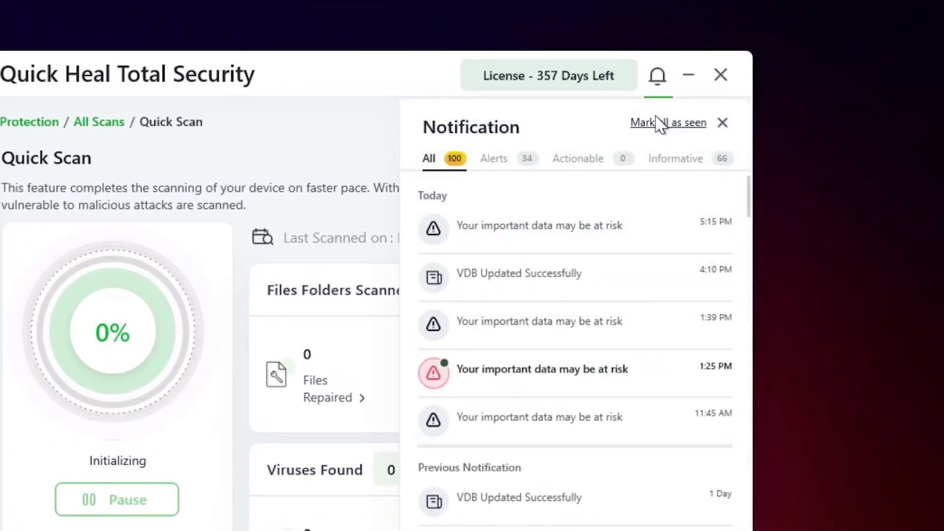
scroll(586, 320, down, 12)
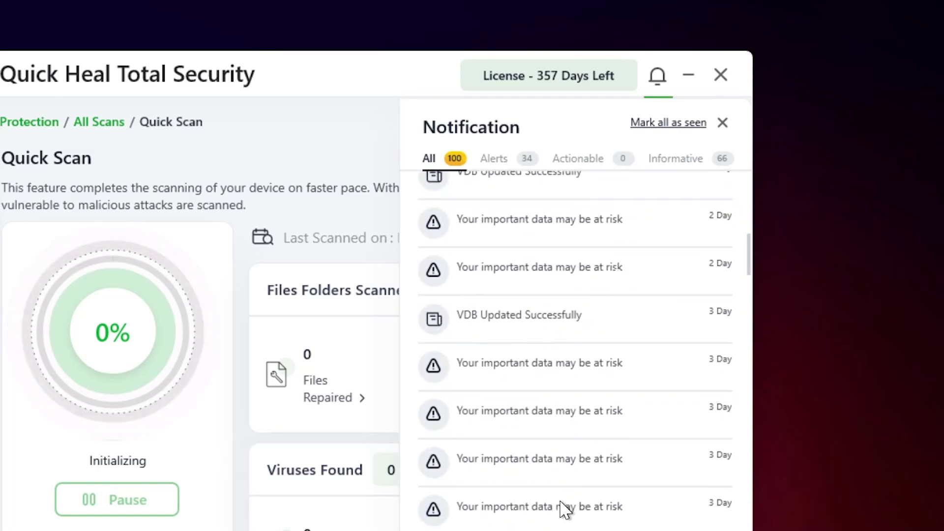
scroll(565, 509, down, 5)
click(494, 159)
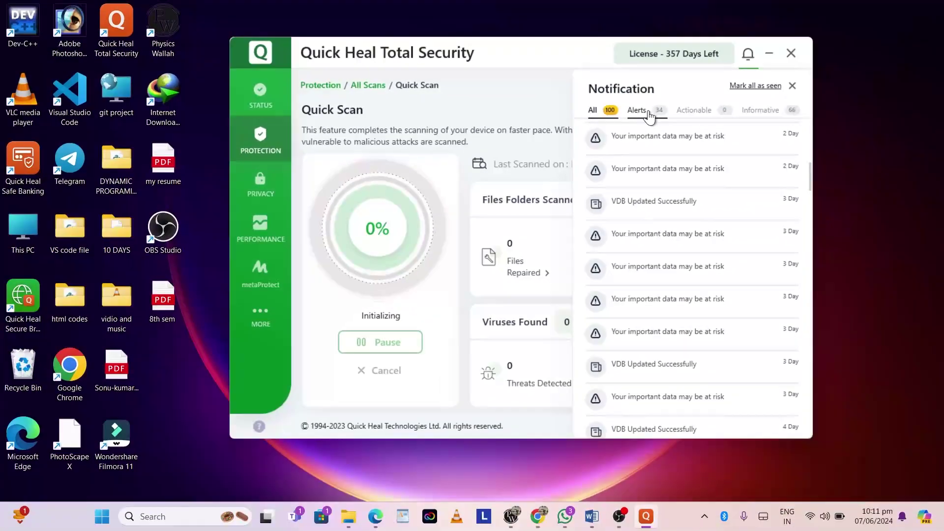
click(688, 111)
click(757, 109)
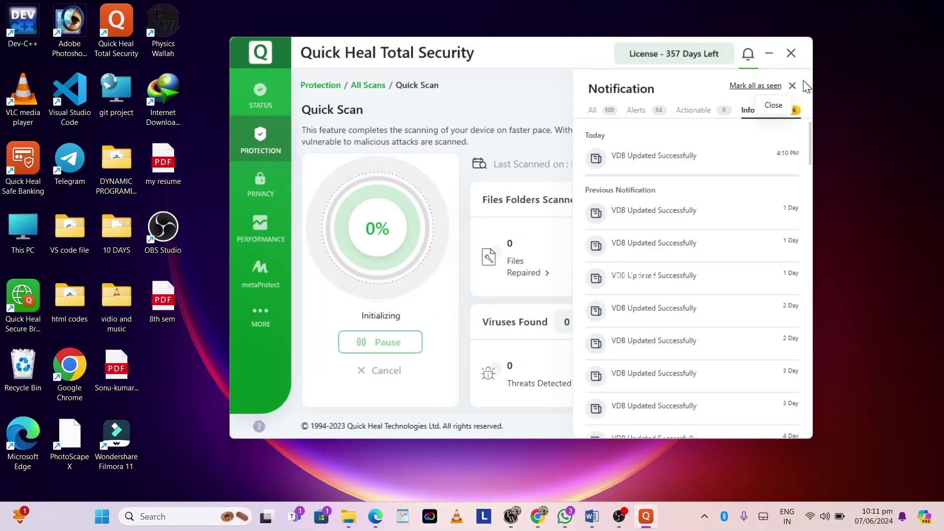
click(792, 86)
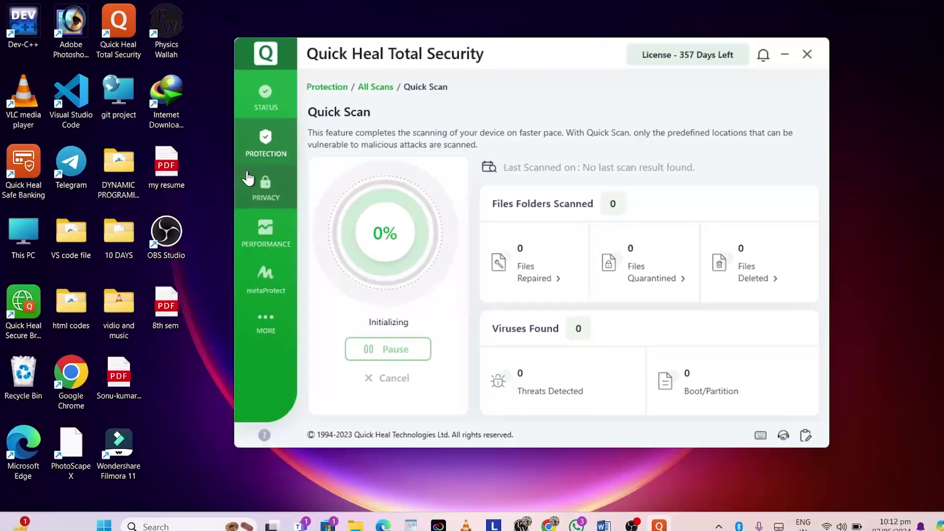
- Leave the Quick Scan for the Privacy section, confirming that the scan should stop
click(350, 240)
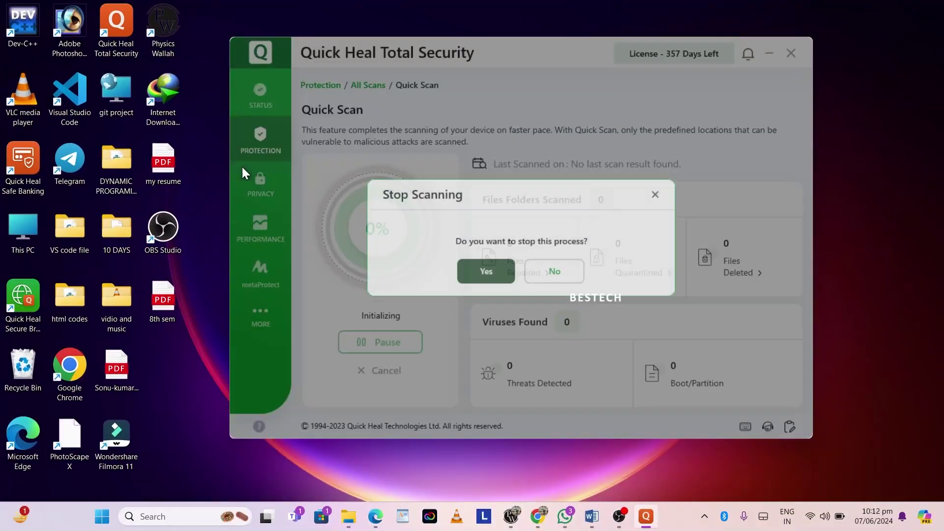
click(487, 271)
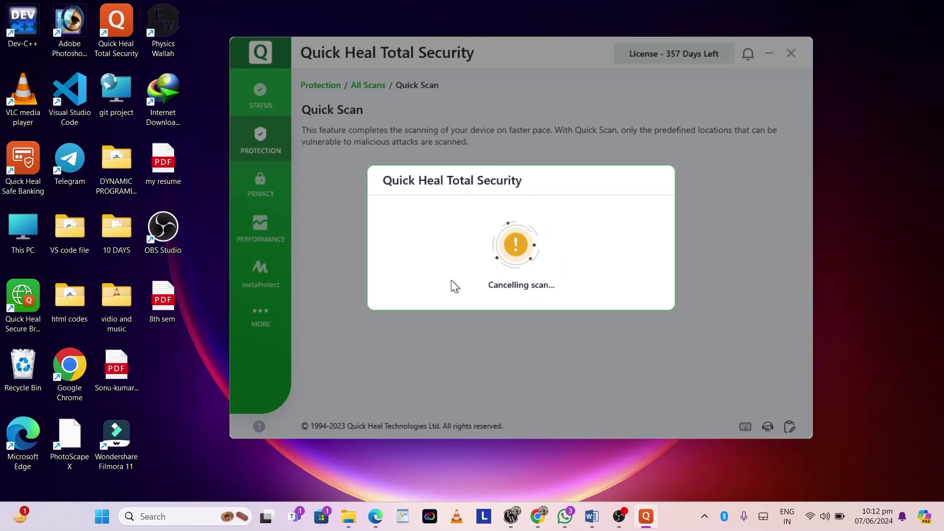
click(525, 275)
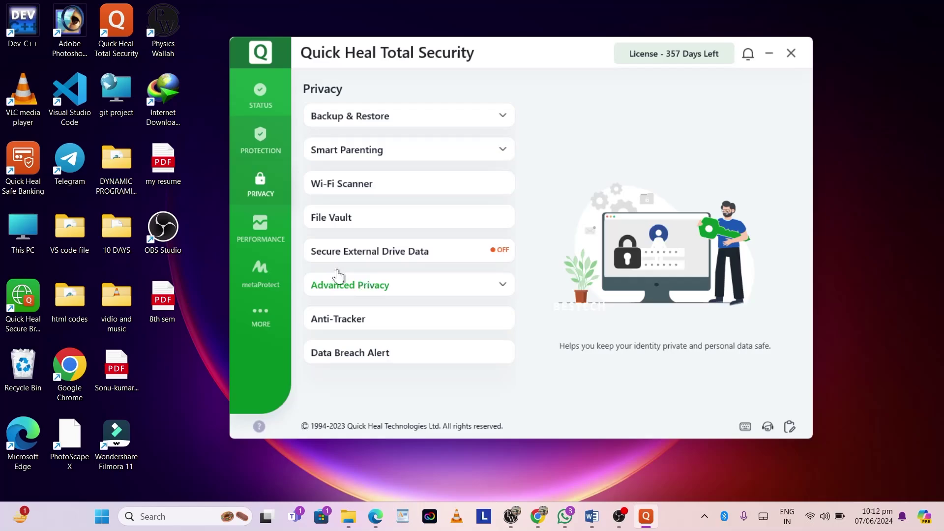
- Open the Exclude Files & Folders list of Ransomware Protection in the Device Security section
click(256, 134)
click(396, 117)
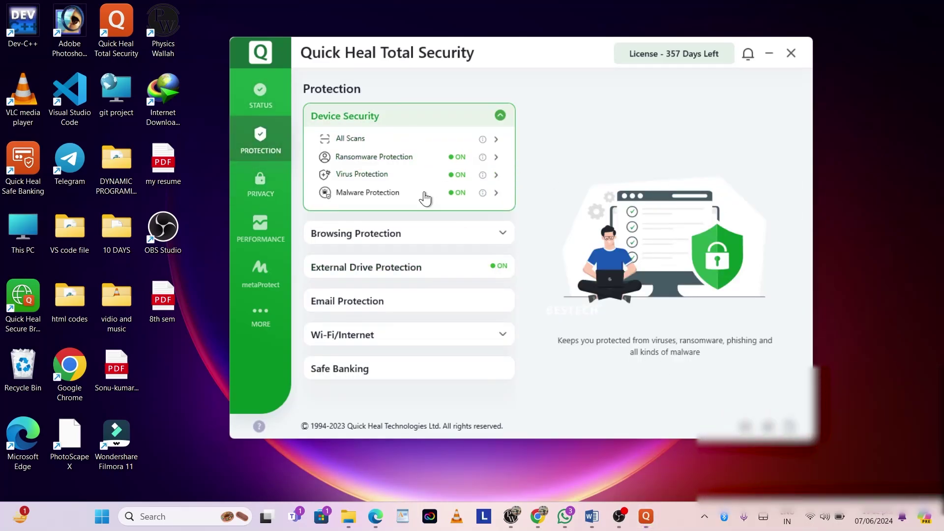
click(494, 158)
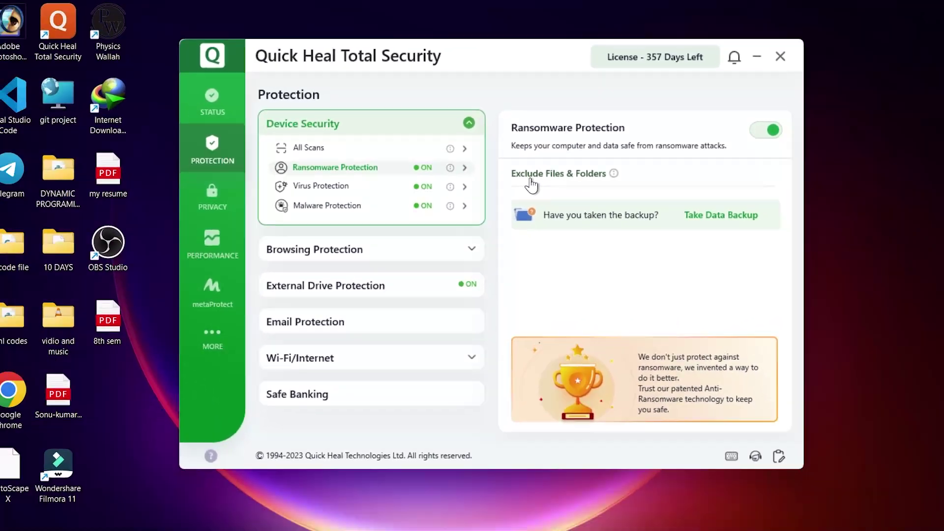
click(531, 186)
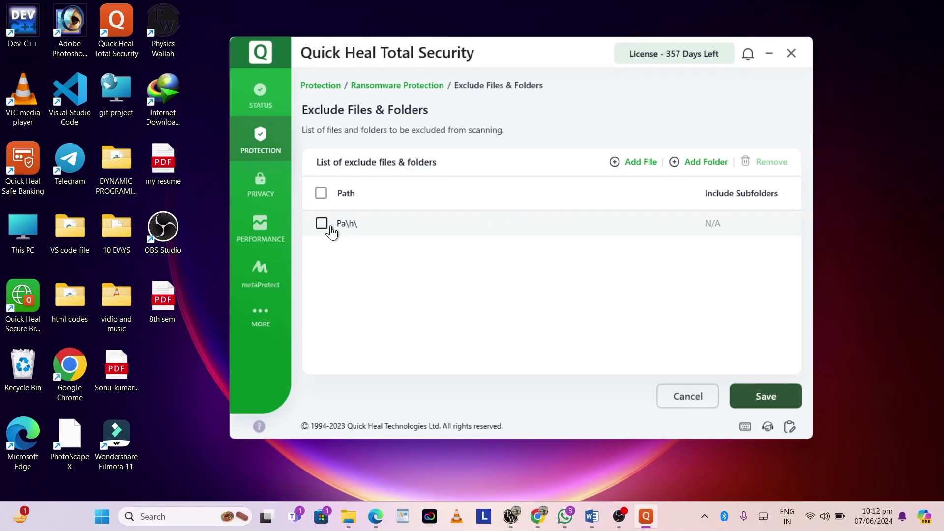
- Browse for a file and a folder to exclude, cancel both selections, and leave the exclusion list without saving
click(623, 165)
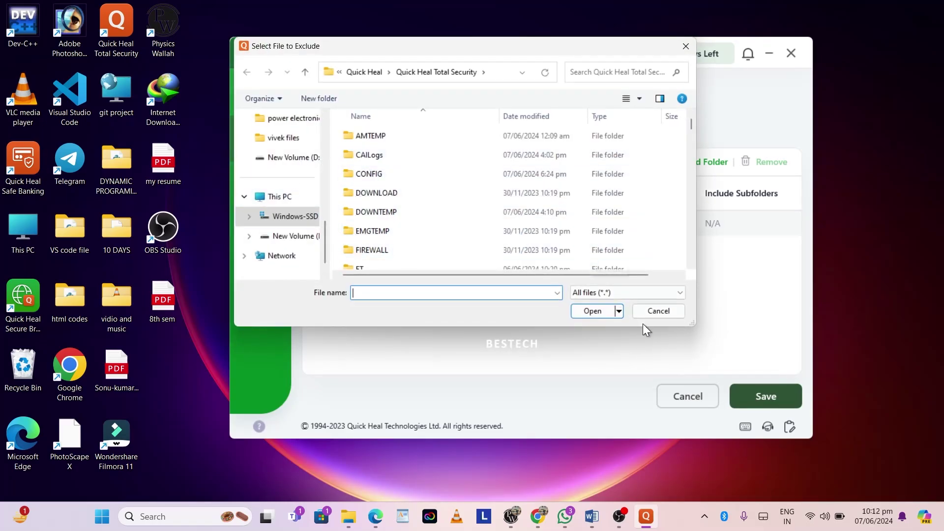
click(659, 311)
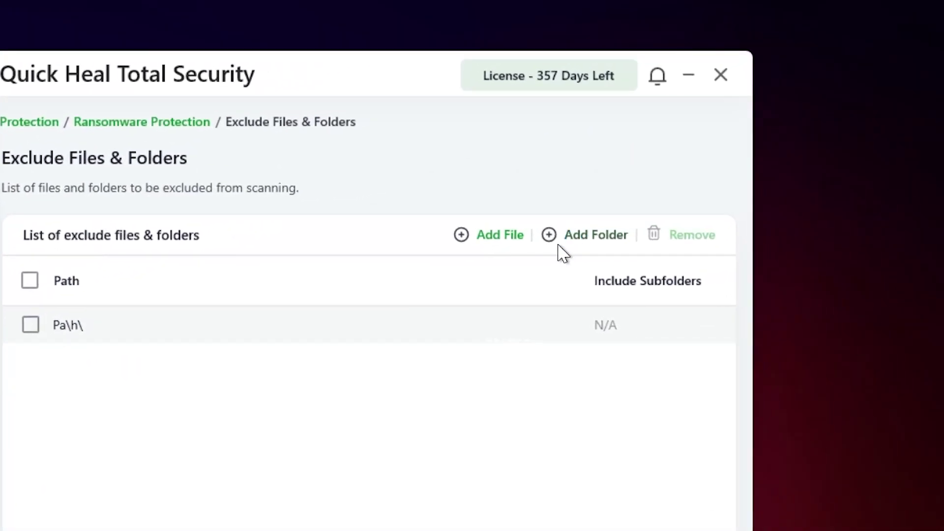
click(559, 245)
scroll(269, 426, down, 3)
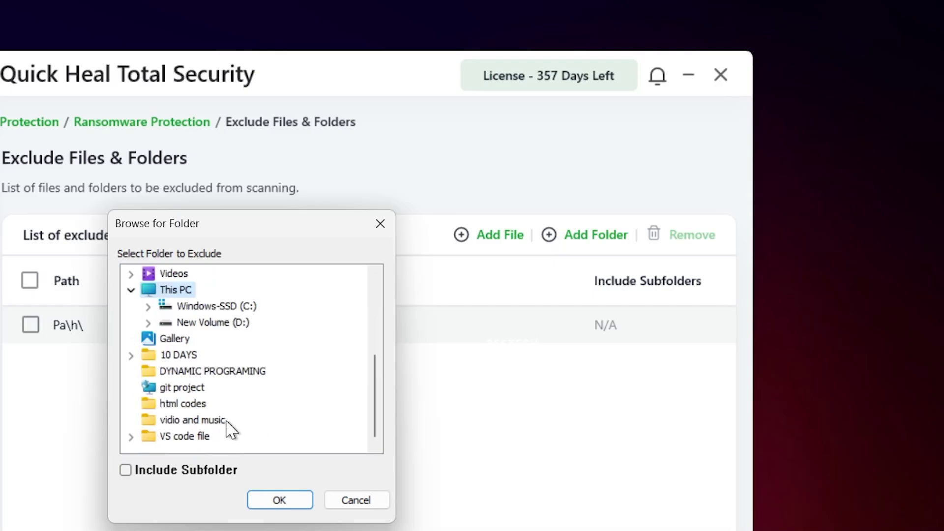
scroll(232, 429, up, 5)
click(374, 499)
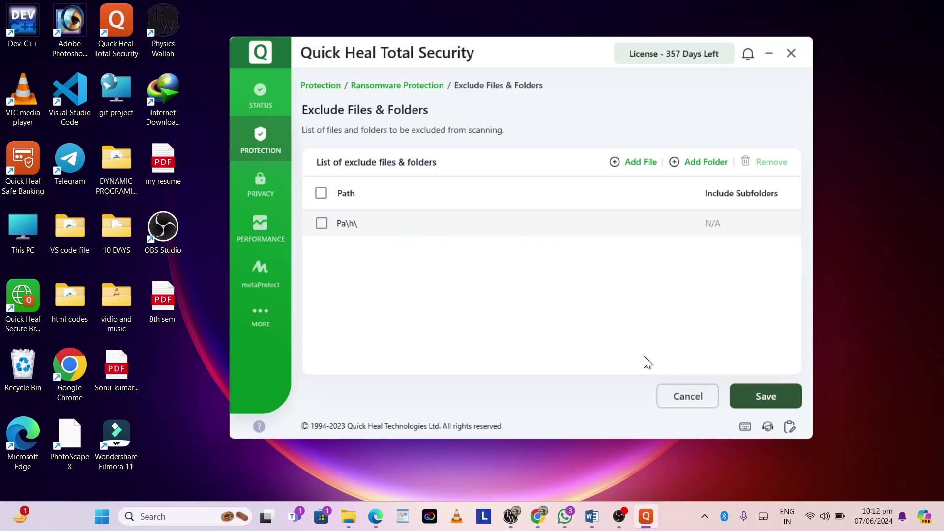
click(690, 399)
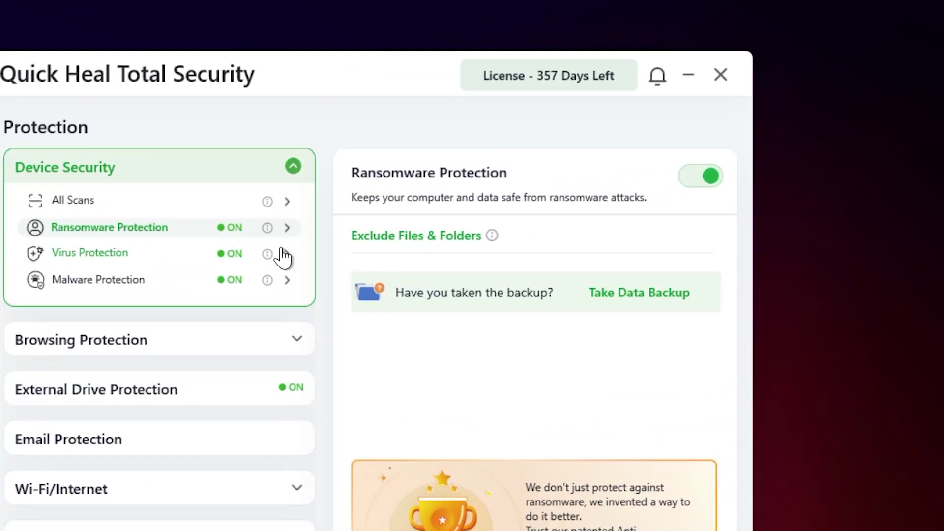
- Turn off Virus Protection in Device Security, confirming the warning and choosing Permanently disable as the action
click(279, 258)
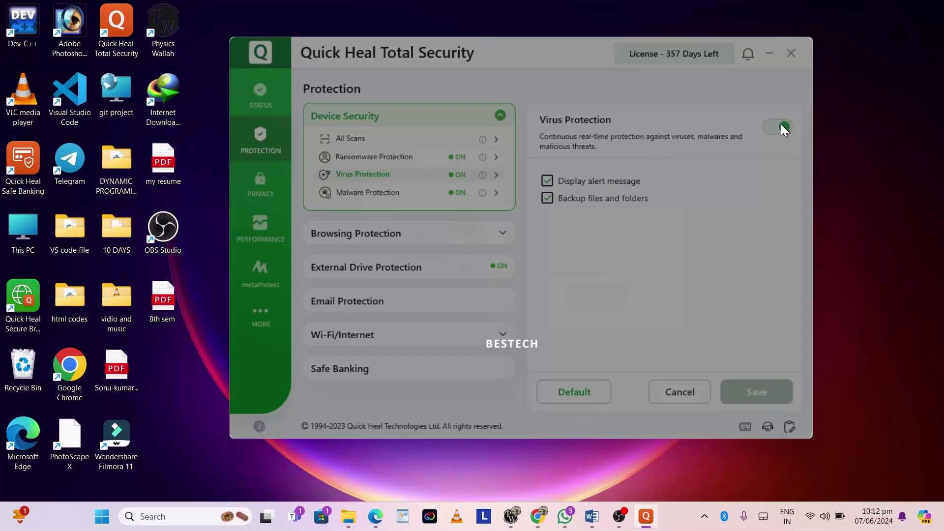
click(701, 183)
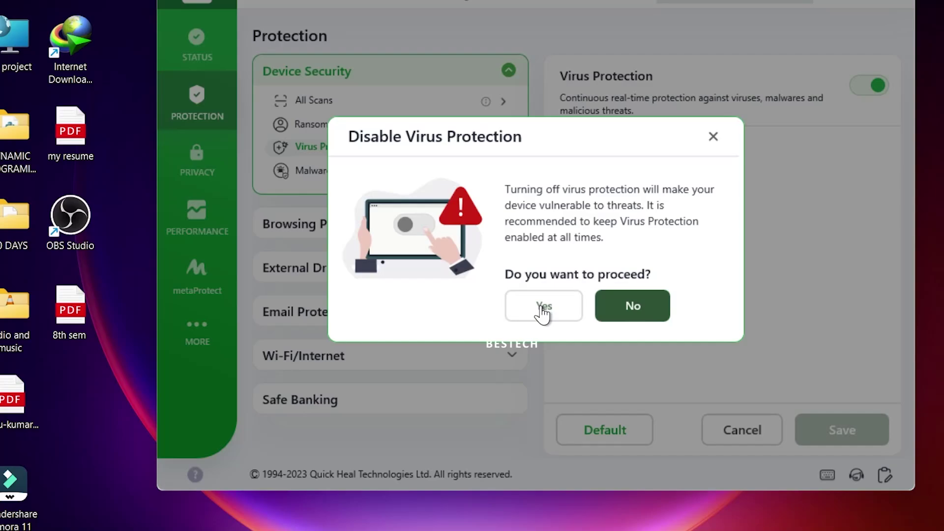
click(542, 313)
click(645, 248)
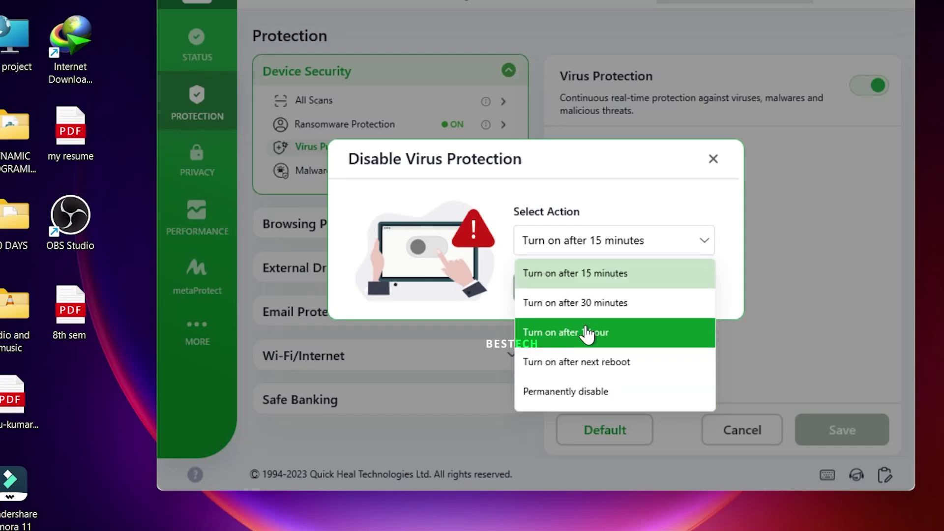
click(586, 403)
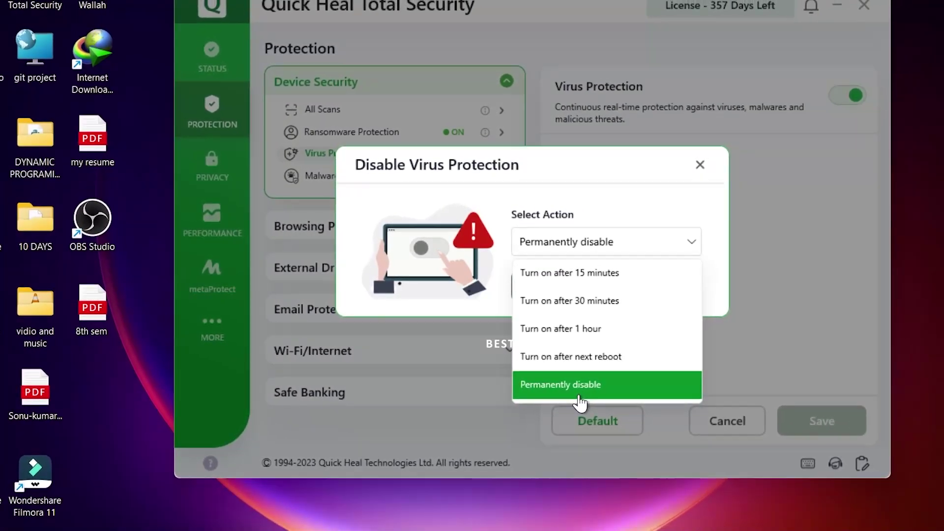
click(573, 388)
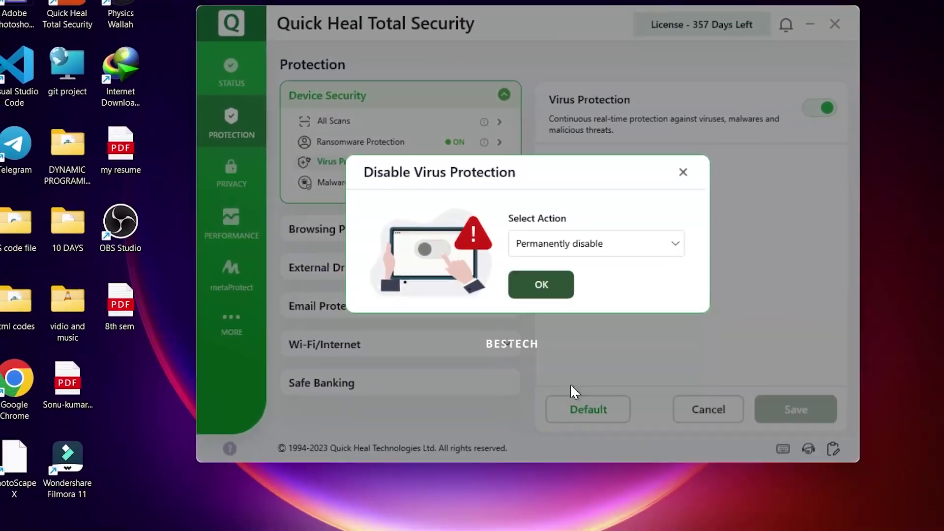
click(538, 284)
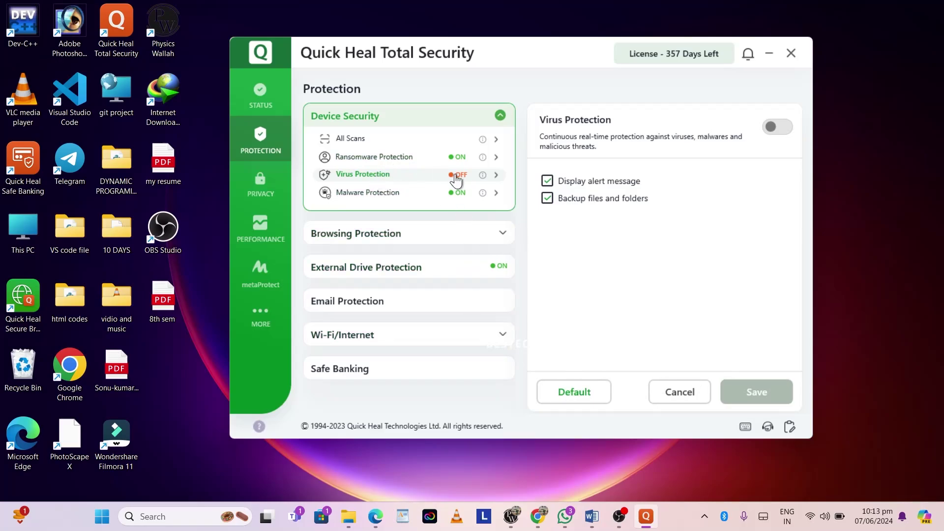
- Open the Malware Protection settings in Device Security and turn Malware Protection off
click(434, 195)
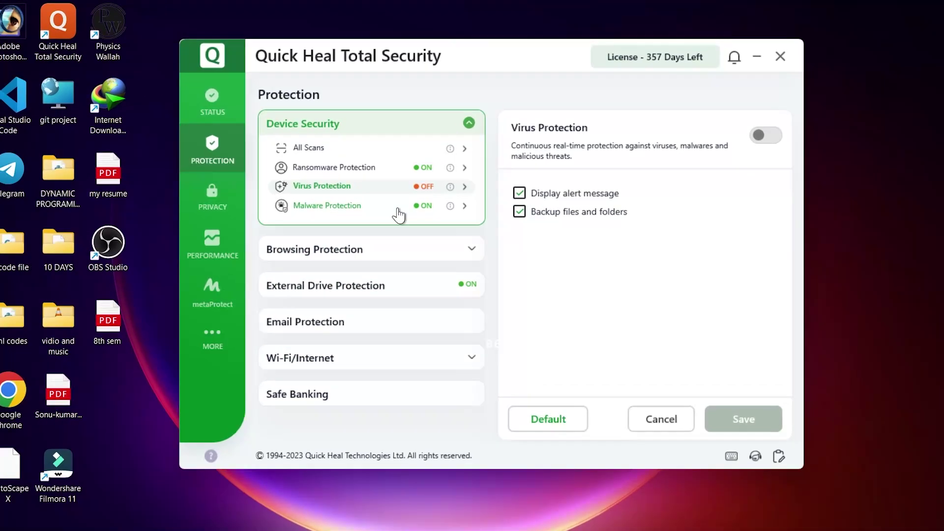
click(397, 196)
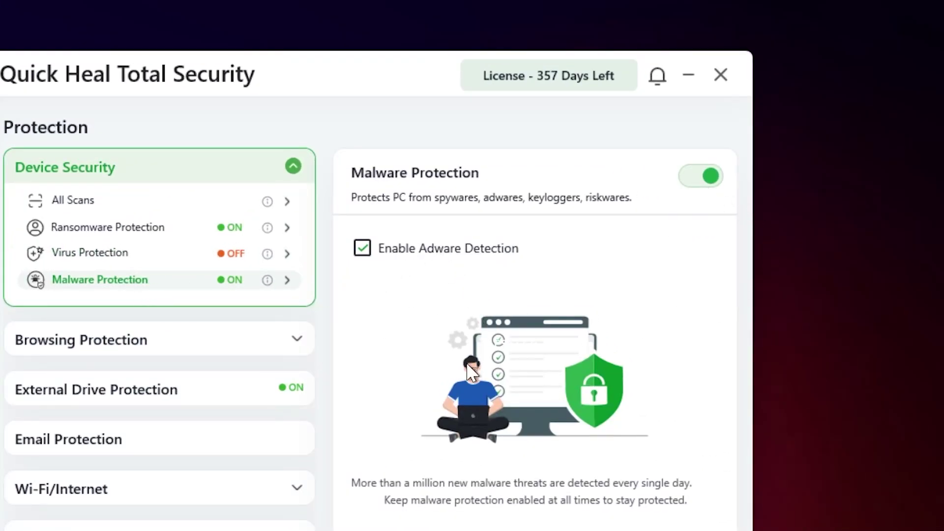
click(708, 175)
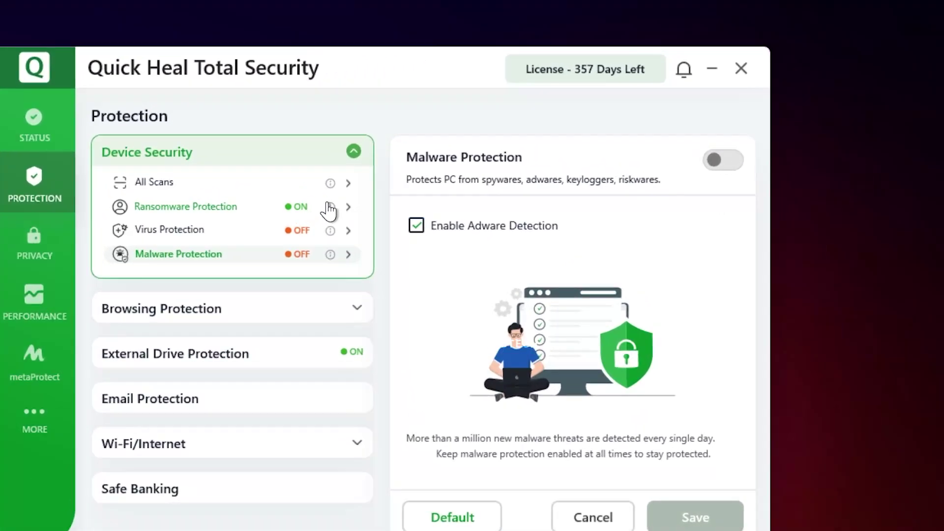
- Turn off Ransomware Protection in Device Security and confirm that it should be disabled
click(478, 158)
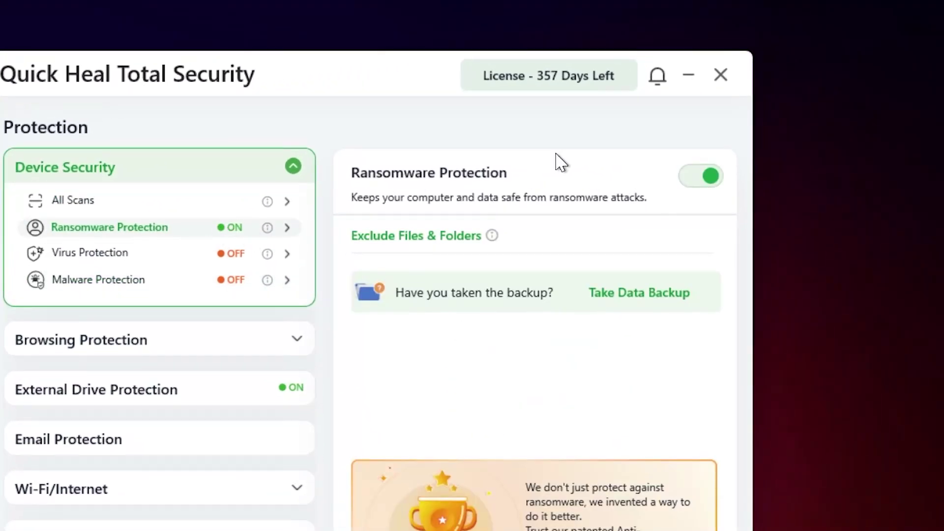
click(698, 178)
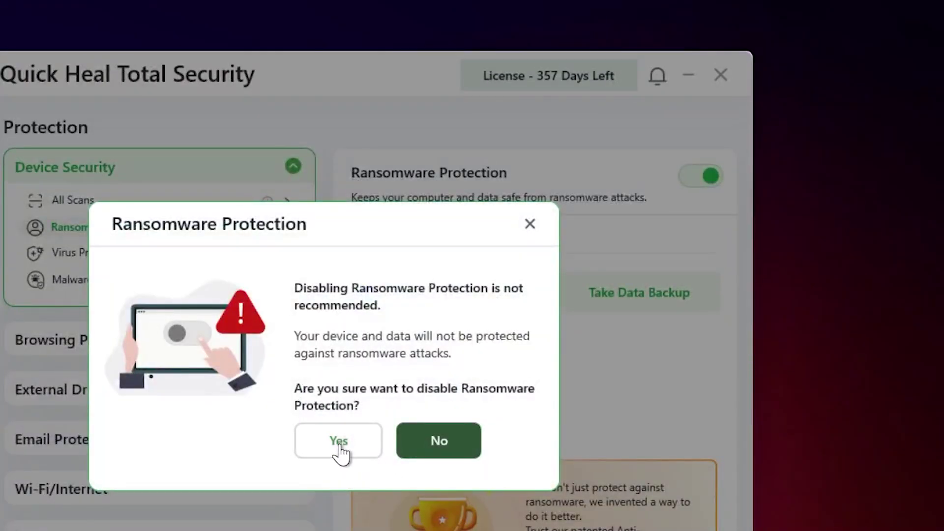
click(337, 437)
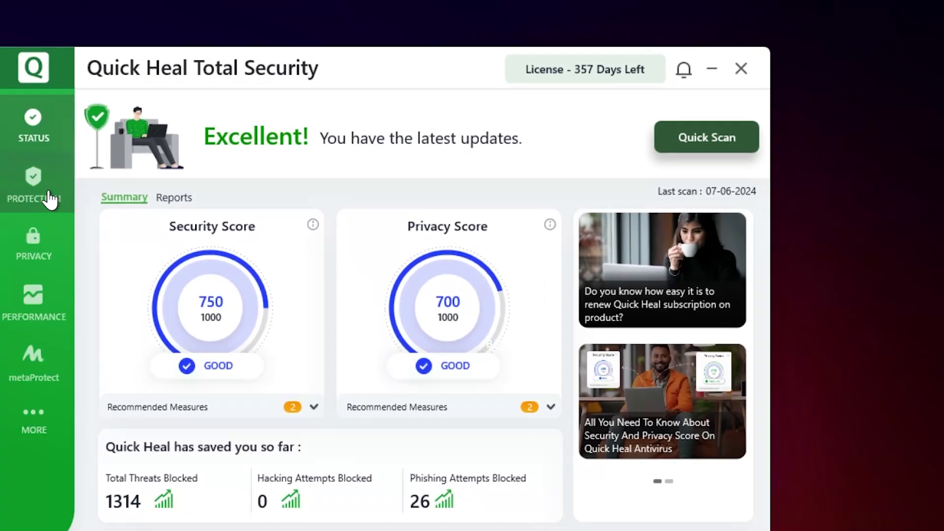
- Review the Ransomware, Virus and Malware Protection settings under Device Security in the Protection section, and leave them without saving
click(51, 198)
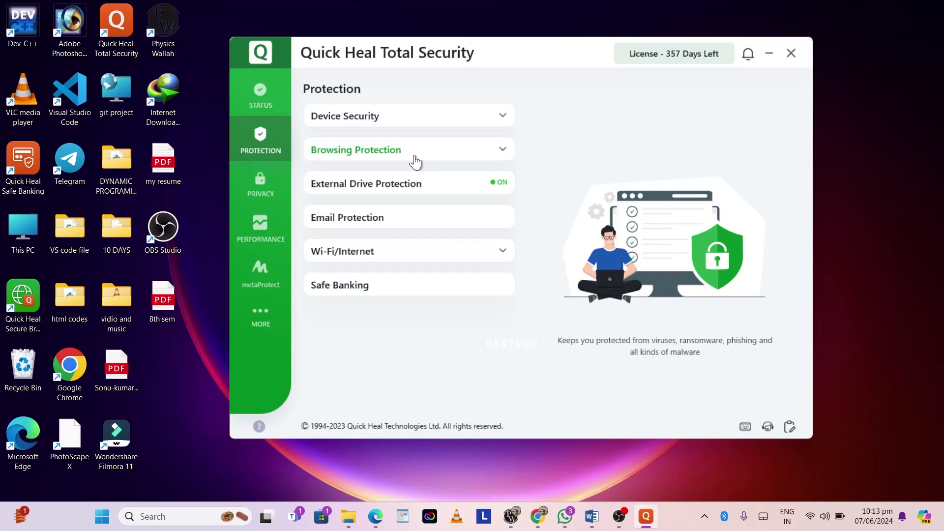
click(448, 117)
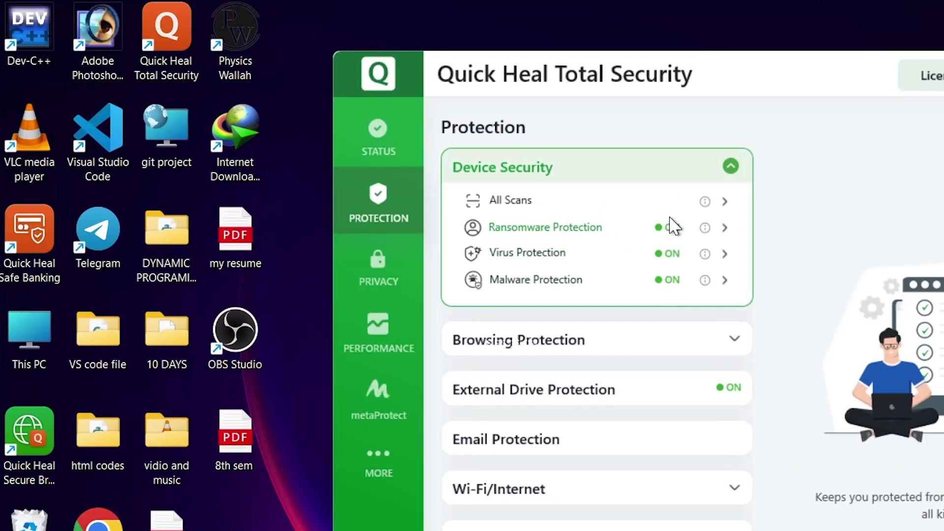
click(726, 227)
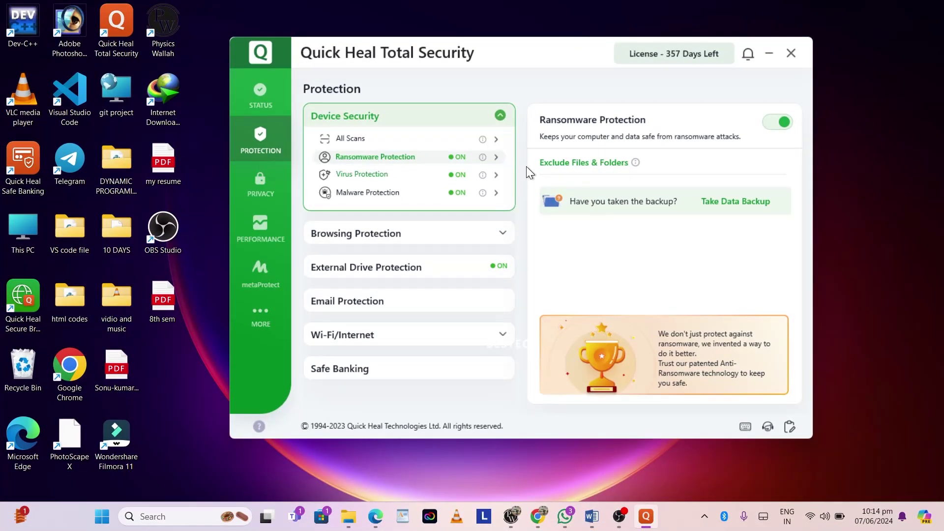
click(496, 174)
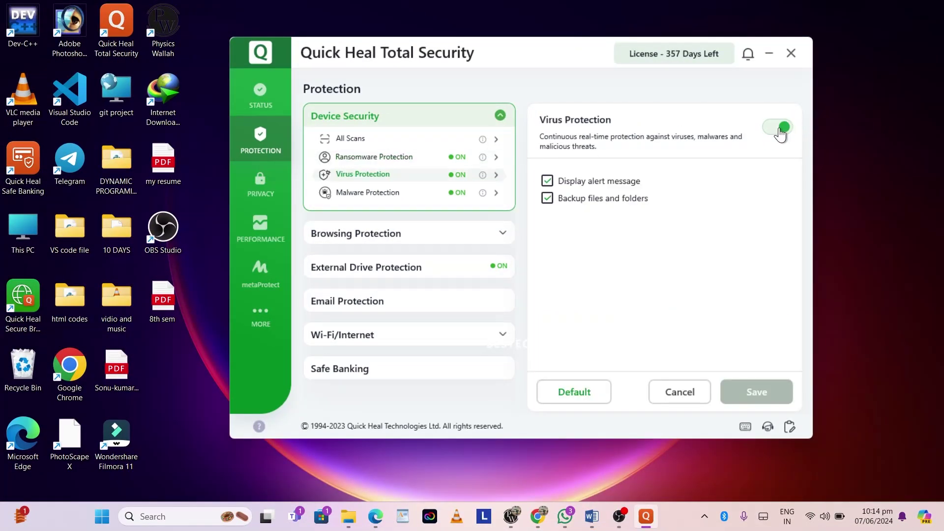
click(497, 192)
click(693, 392)
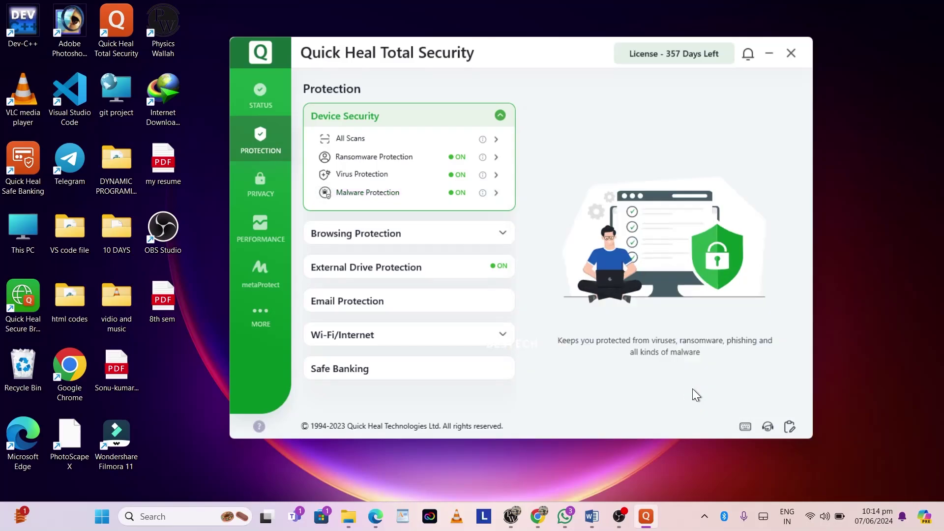